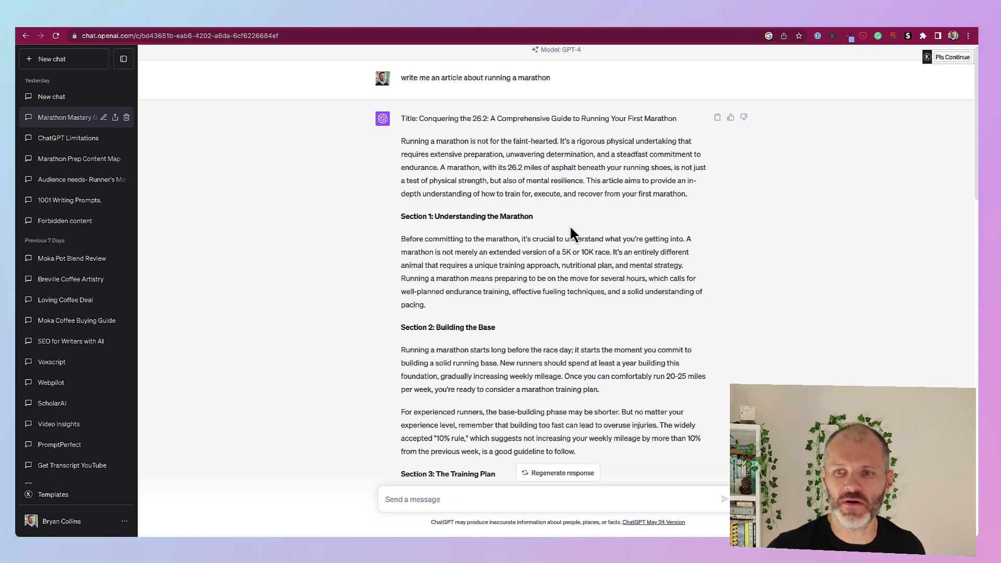
# Scroll through the reply to the 'turn this into actionable steps' follow-up
pyautogui.scroll(-15, 522, 284)
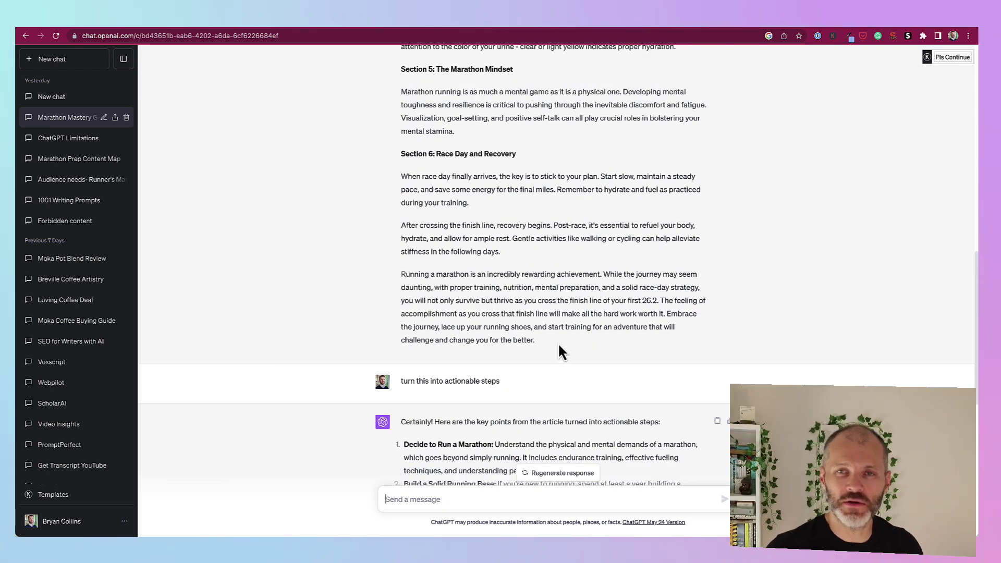
pyautogui.scroll(-8, 558, 343)
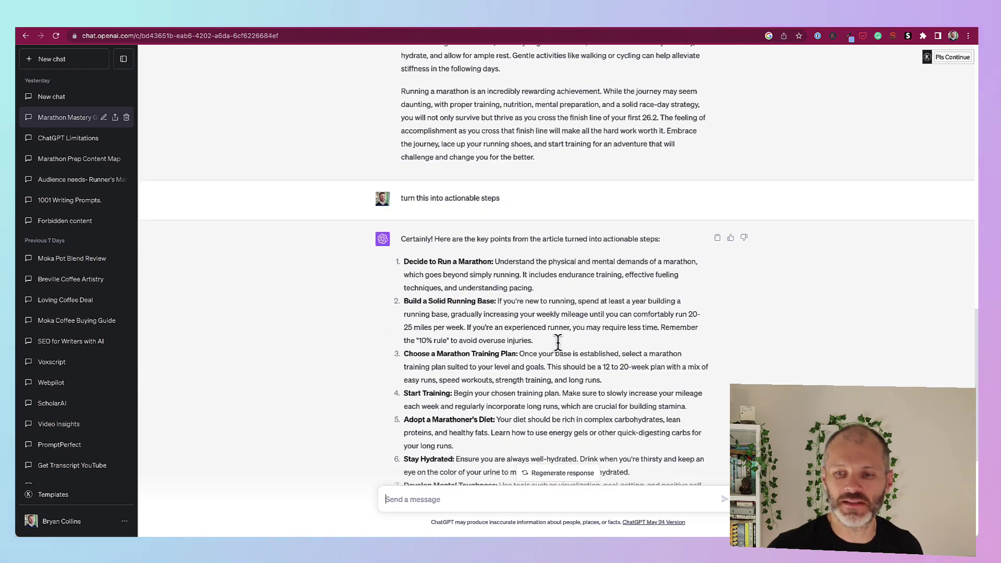
pyautogui.scroll(2, 560, 346)
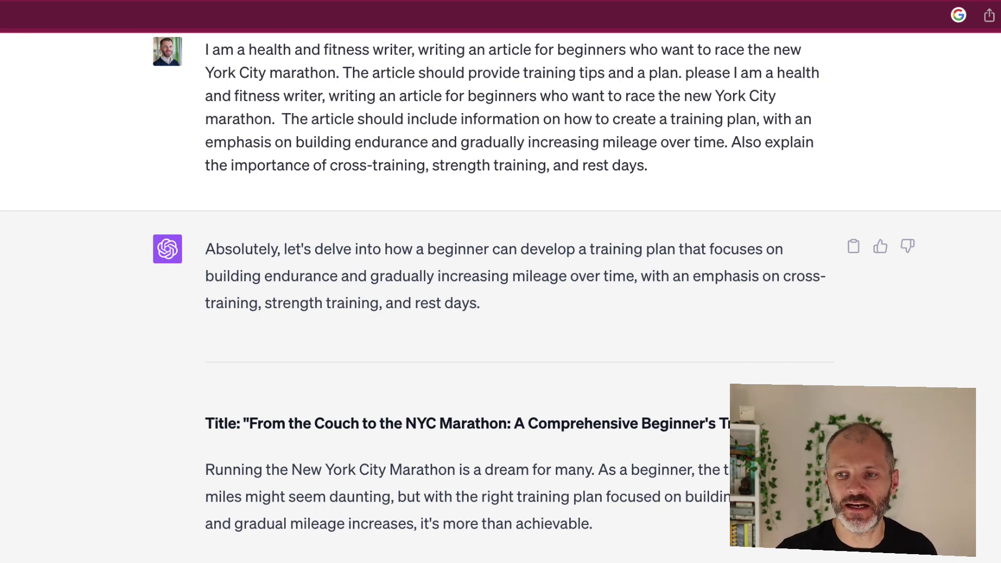
# Highlight 'NYC Marathon' in the article title, then the guide's opening passages
pyautogui.scroll(-3, 386, 119)
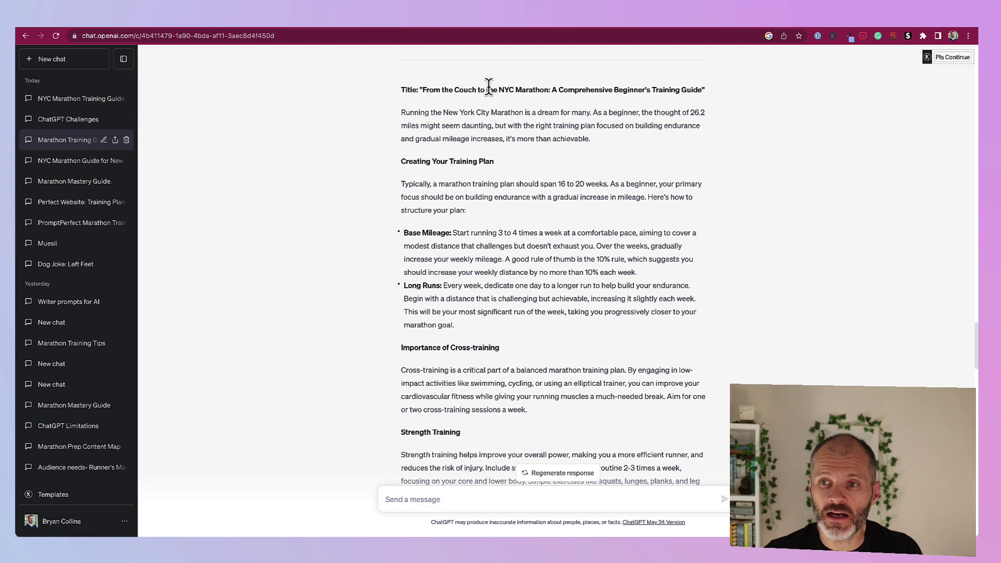
pyautogui.moveTo(489, 86); pyautogui.dragTo(550, 90)
pyautogui.click(374, 167)
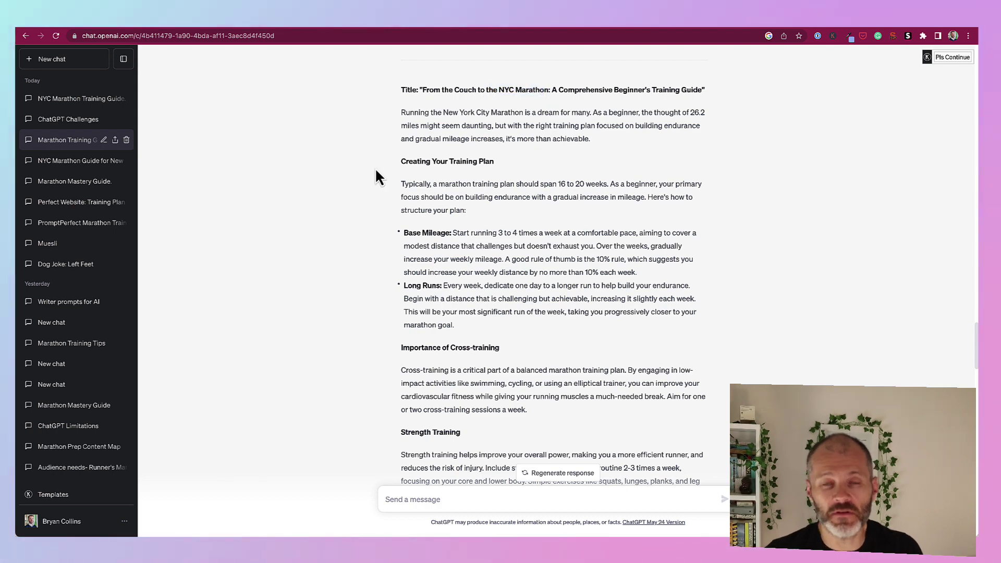
pyautogui.moveTo(374, 167); pyautogui.dragTo(479, 285)
pyautogui.scroll(-1, 474, 328)
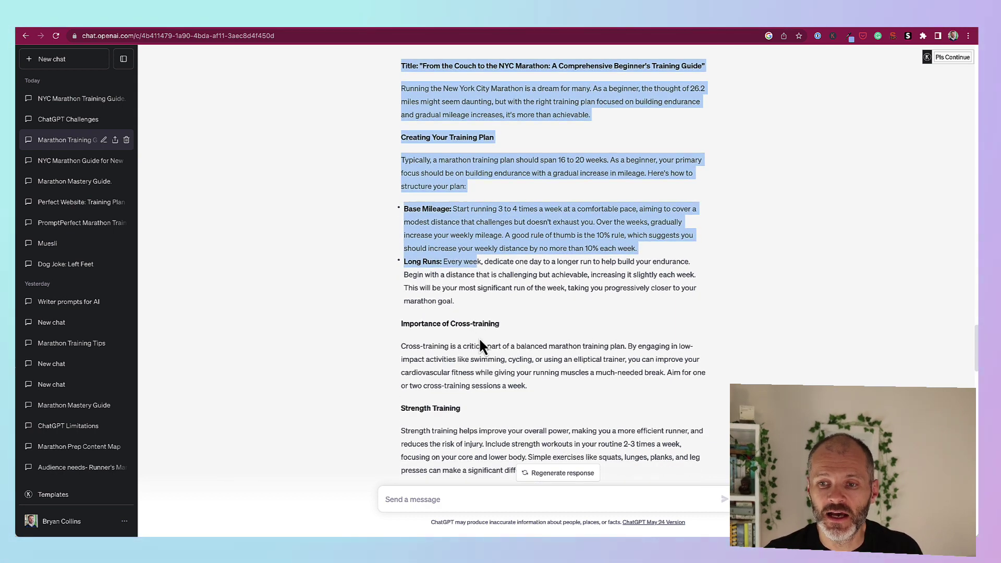
pyautogui.moveTo(479, 338); pyautogui.dragTo(434, 339)
# Highlight the Rest and Recovery and Incorporating Speed Work passages of the guide
pyautogui.scroll(-5, 438, 402)
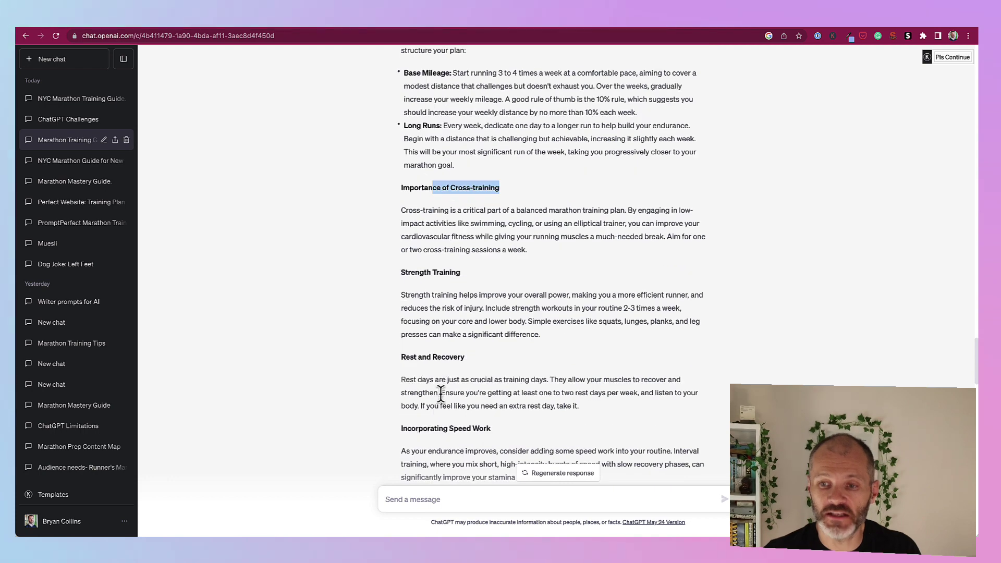
pyautogui.scroll(-5, 443, 397)
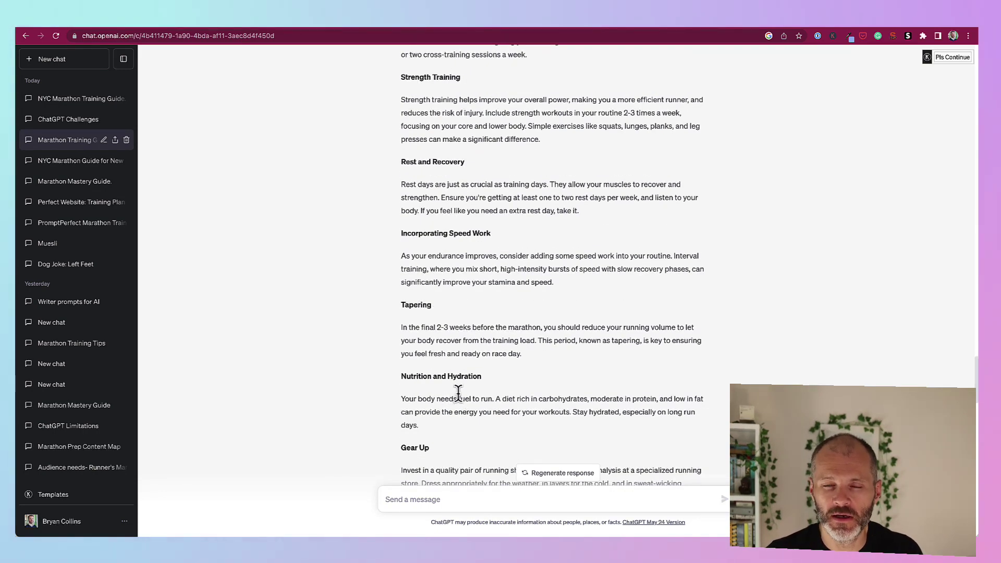
pyautogui.moveTo(429, 139); pyautogui.dragTo(515, 282)
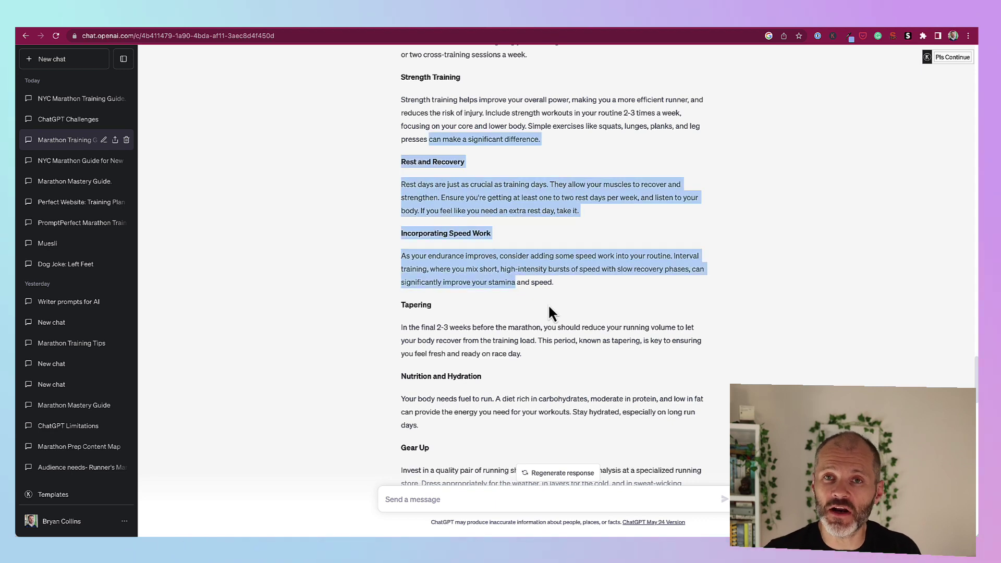
pyautogui.scroll(-1, 546, 318)
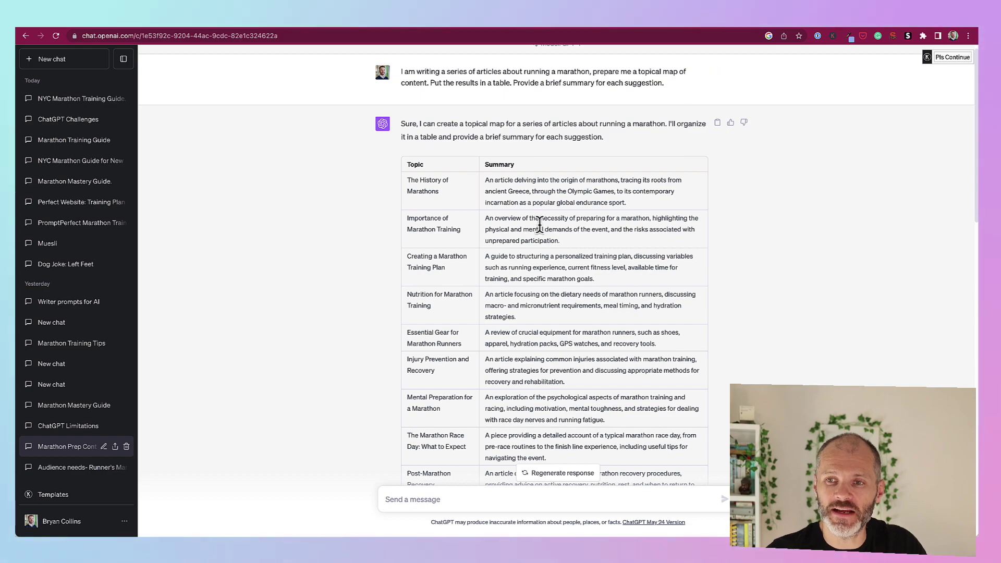
# Highlight the Topic/Summary table rows down to Mental Preparation, then clear the highlight
pyautogui.scroll(-2, 518, 370)
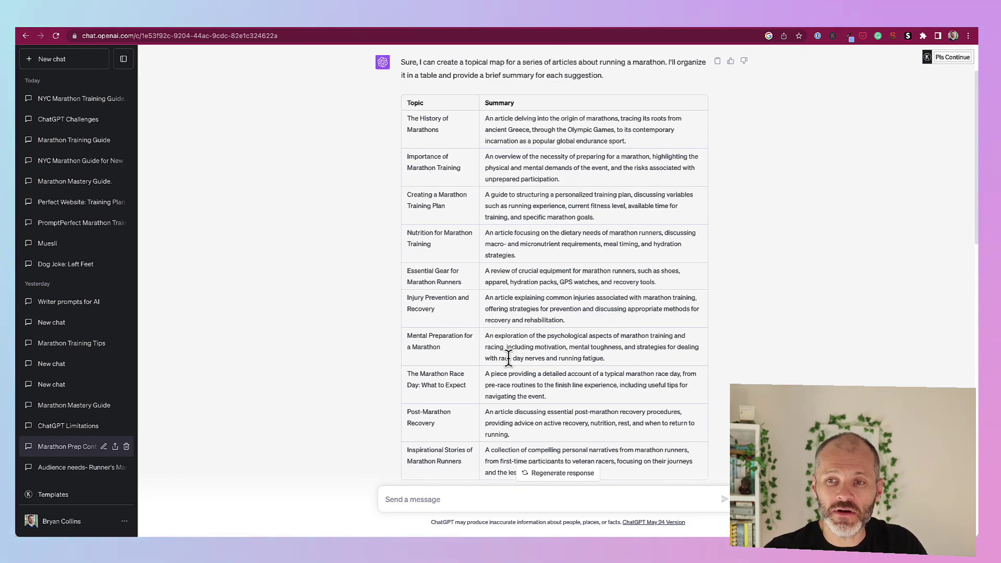
pyautogui.moveTo(459, 107); pyautogui.dragTo(441, 347)
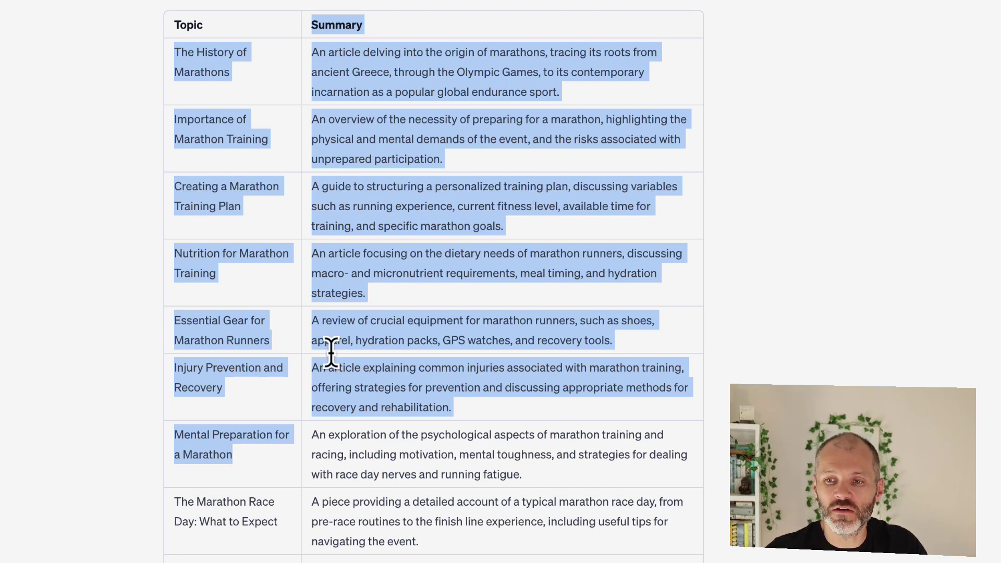
pyautogui.scroll(-1, 518, 404)
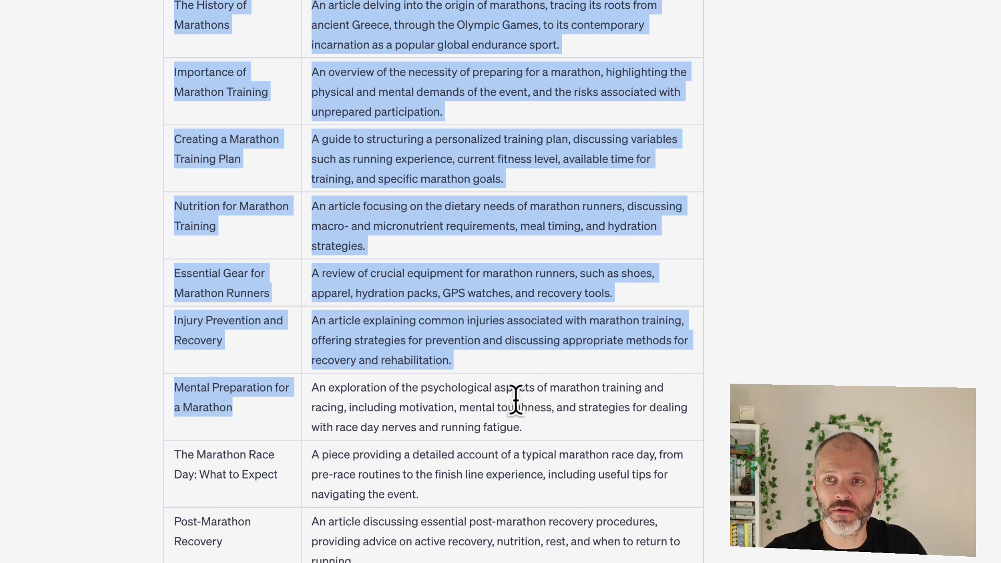
pyautogui.moveTo(163, 2); pyautogui.dragTo(672, 53)
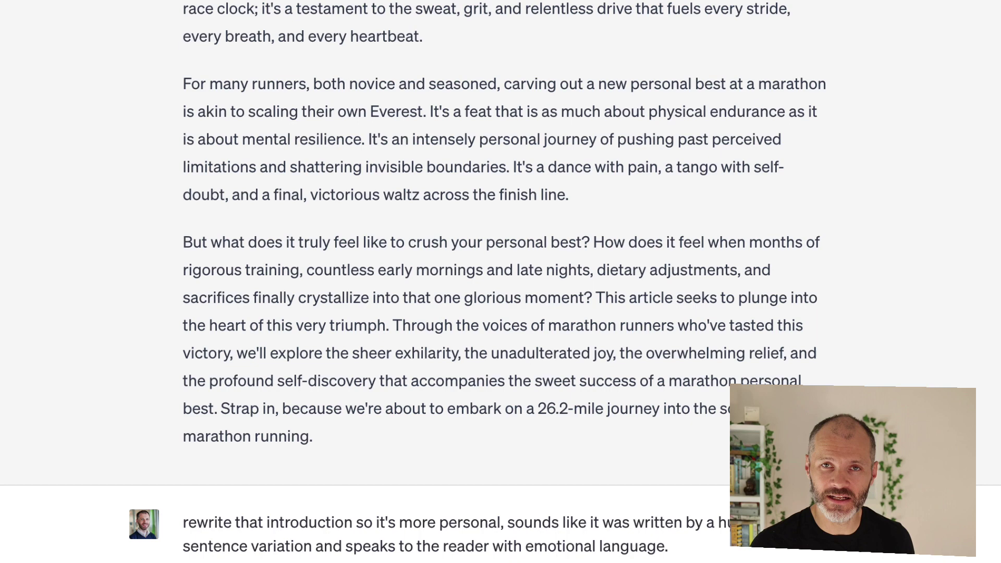
# Highlight 'sounds like', 'written by a human' and the sentence-variation and emotional-language request
pyautogui.scroll(-2, 643, 98)
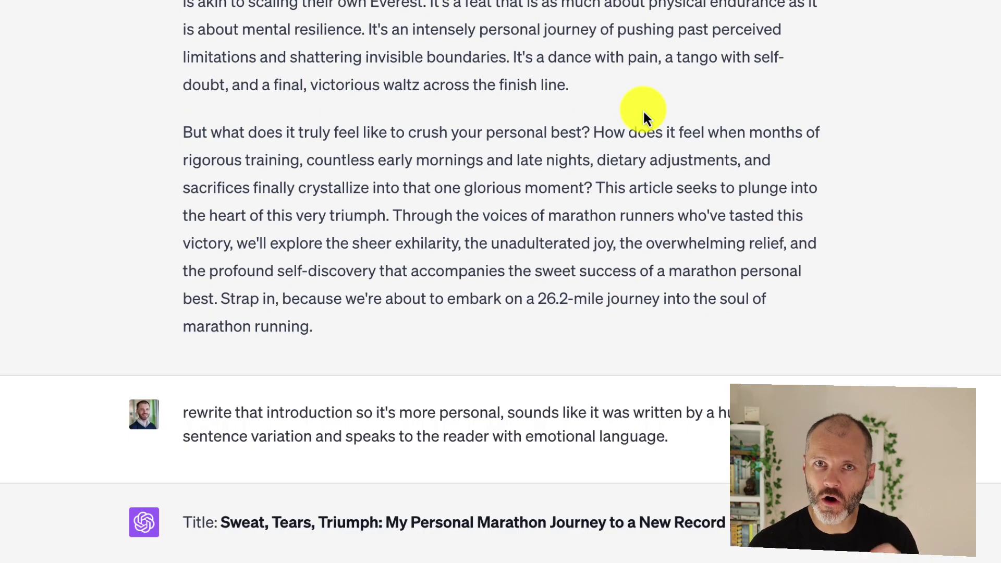
pyautogui.scroll(-2, 643, 109)
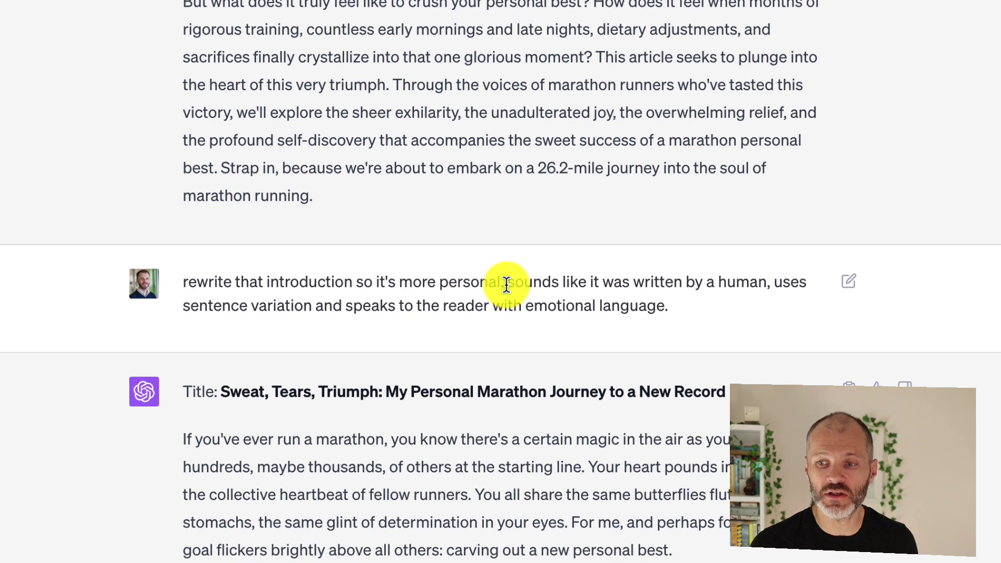
pyautogui.moveTo(515, 284); pyautogui.dragTo(586, 284)
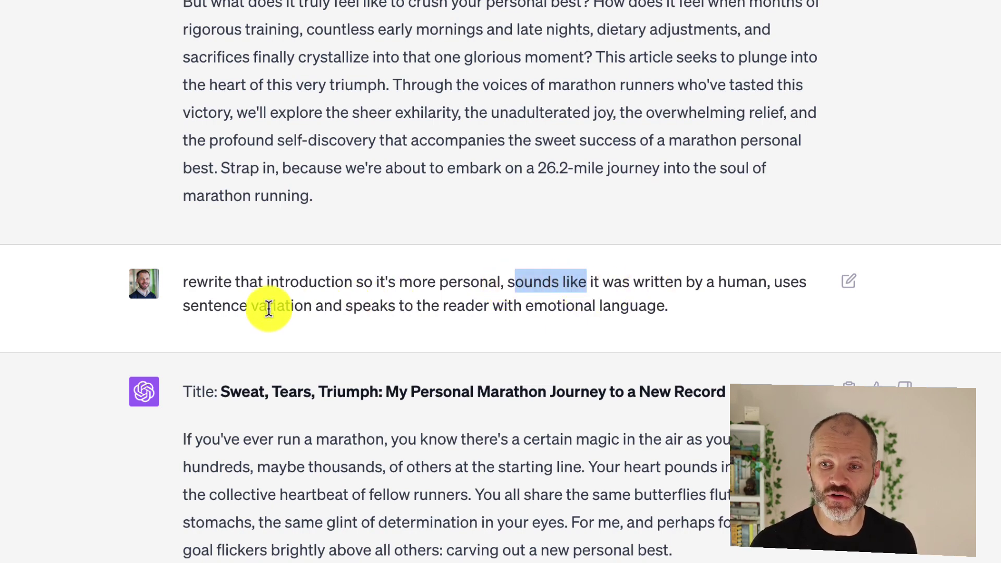
pyautogui.moveTo(260, 307); pyautogui.dragTo(416, 326)
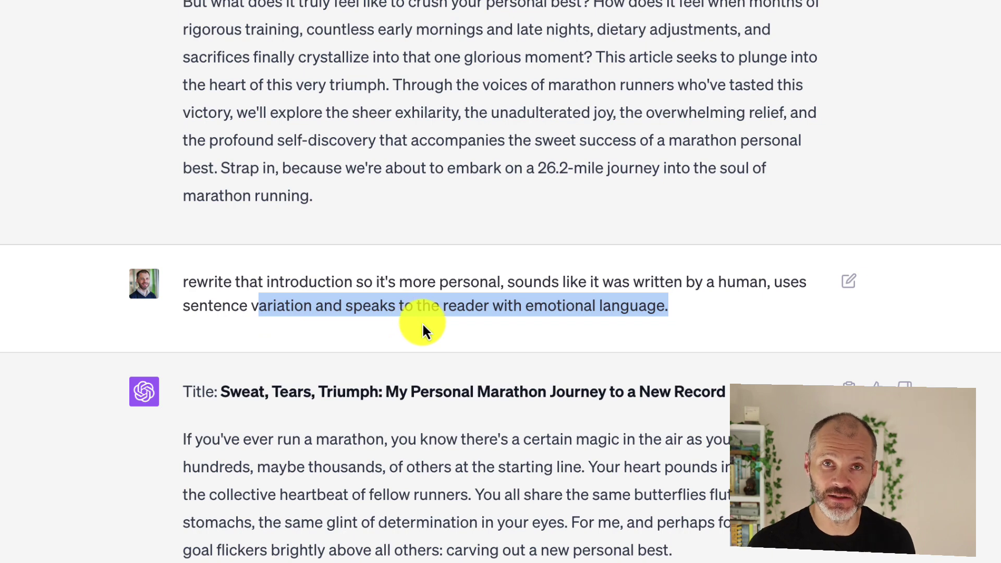
pyautogui.click(623, 304)
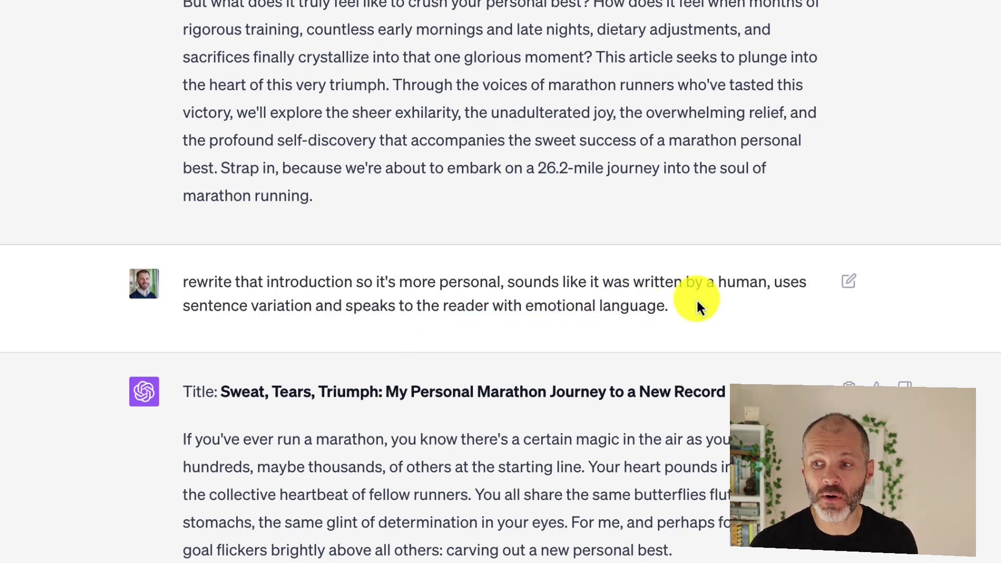
pyautogui.moveTo(633, 282); pyautogui.dragTo(758, 282)
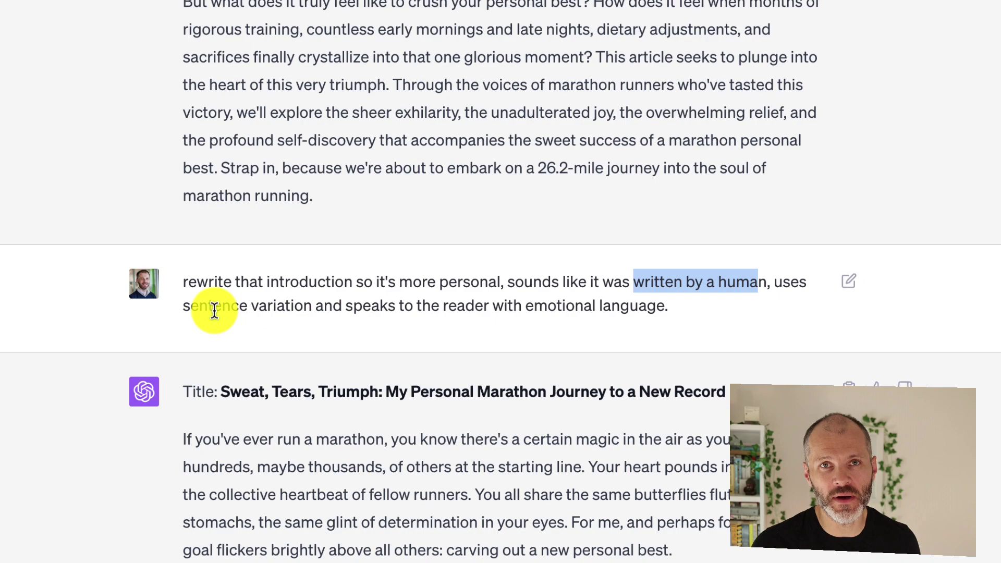
pyautogui.moveTo(191, 308); pyautogui.dragTo(346, 311)
# Scroll through the 'Your First NYC Marathon: A Comprehensive Guide for New Runners' outline
pyautogui.scroll(-5, 331, 394)
pyautogui.scroll(-5, 354, 395)
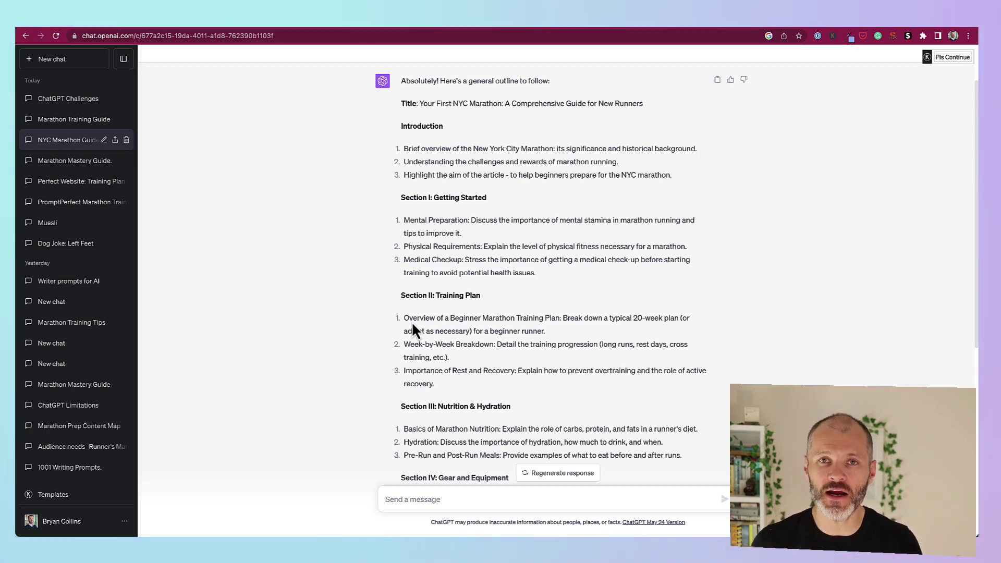
pyautogui.scroll(-1, 529, 323)
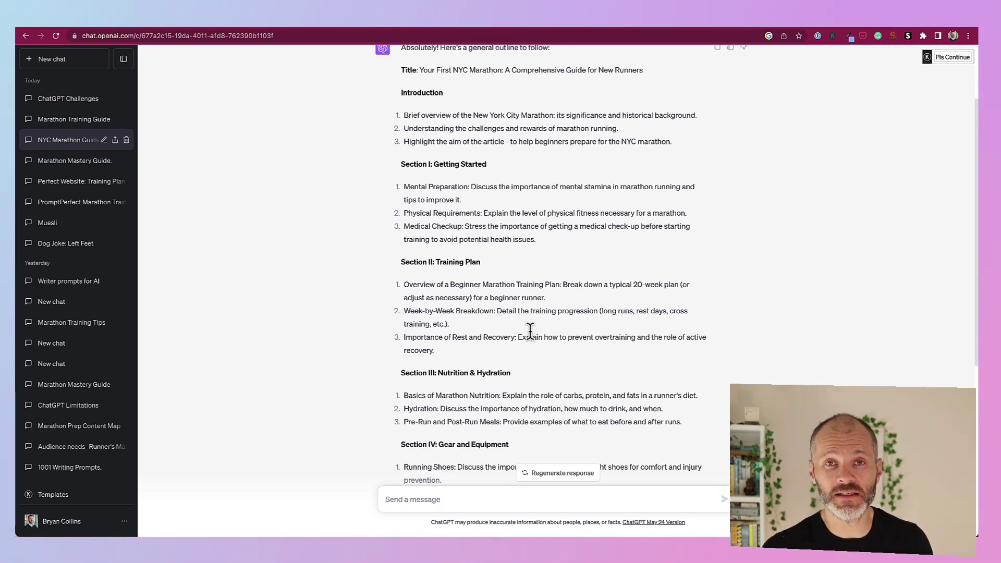
pyautogui.scroll(-1, 527, 333)
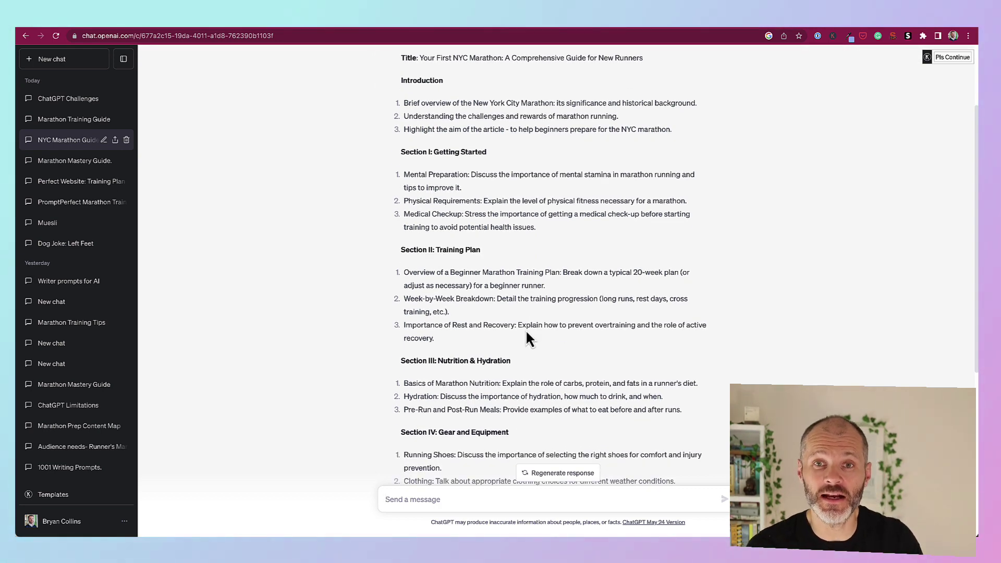
pyautogui.scroll(-2, 527, 334)
pyautogui.scroll(-4, 527, 336)
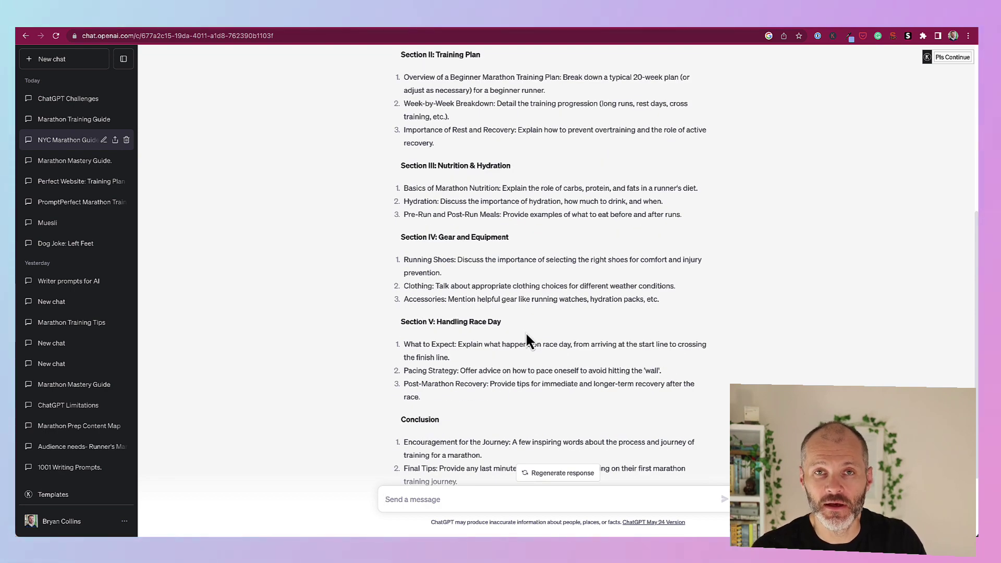
pyautogui.scroll(1, 526, 336)
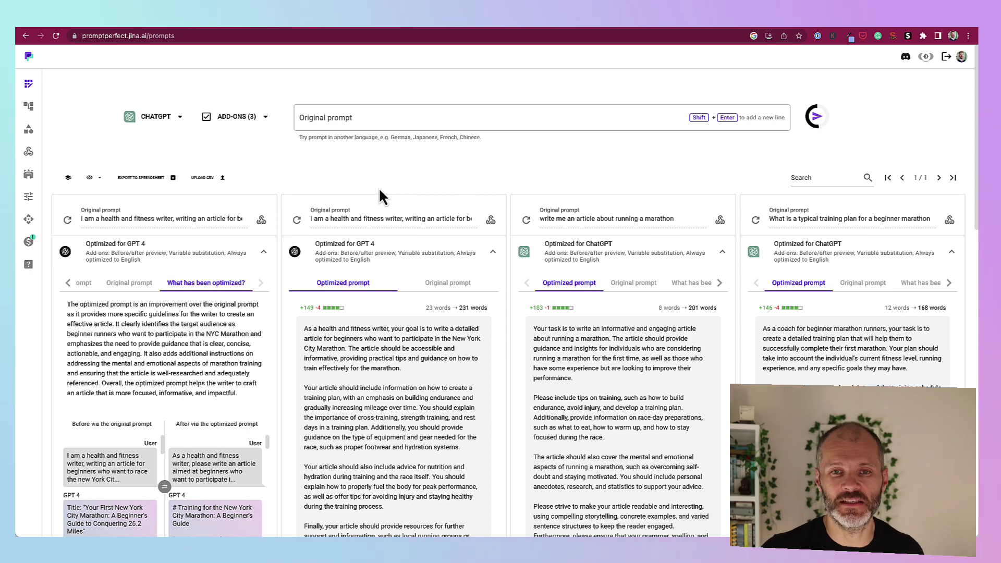
# Browse the Text Models and Image Models lists in the target-model chooser, keeping ChatGPT selected
pyautogui.click(167, 121)
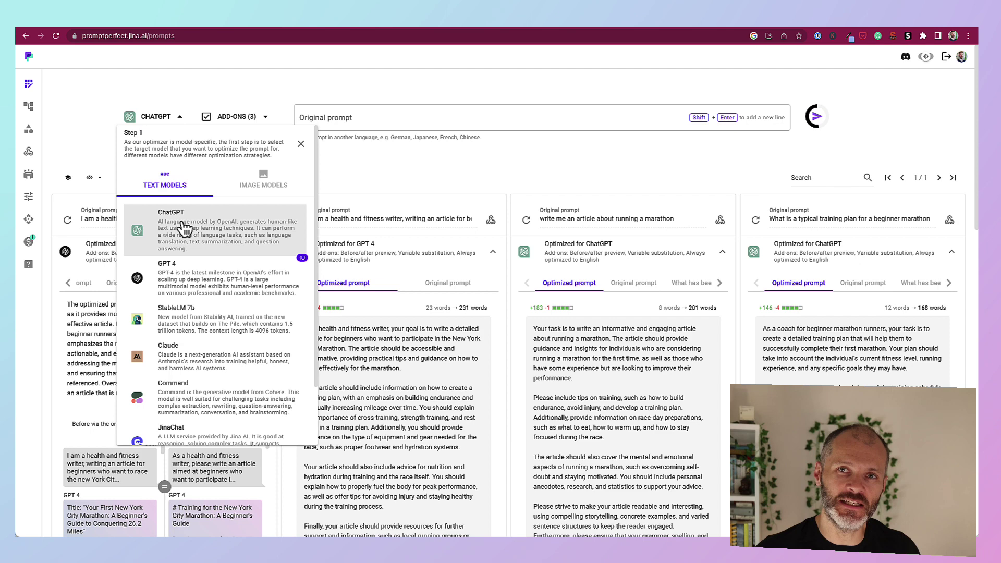
pyautogui.click(263, 184)
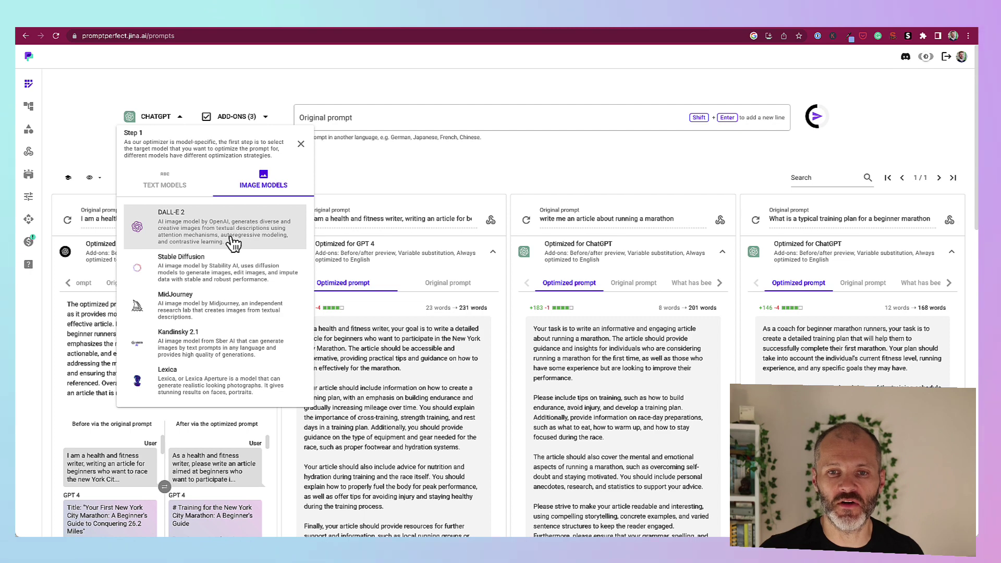
pyautogui.click(192, 191)
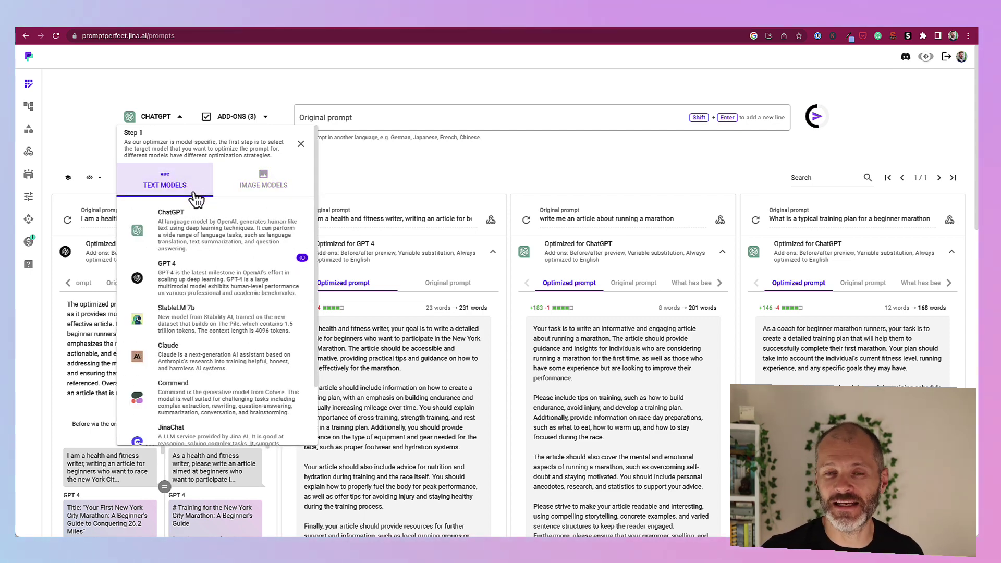
pyautogui.click(406, 189)
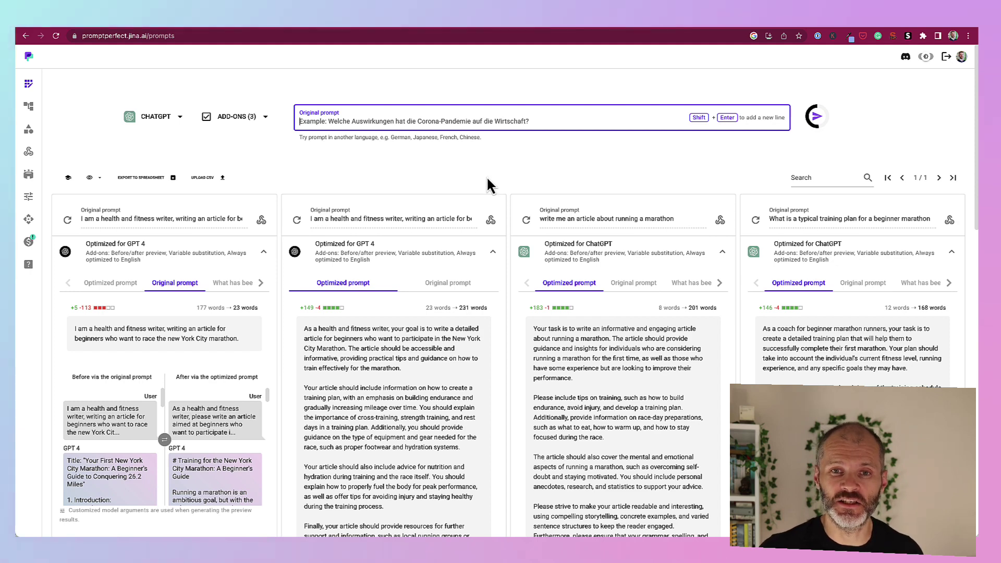
pyautogui.click(178, 118)
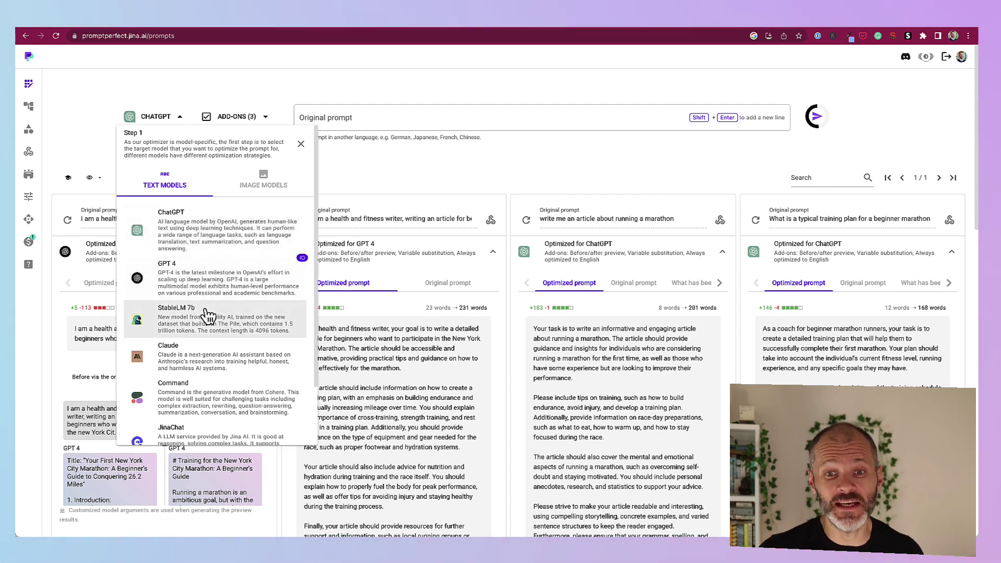
pyautogui.scroll(-1, 208, 360)
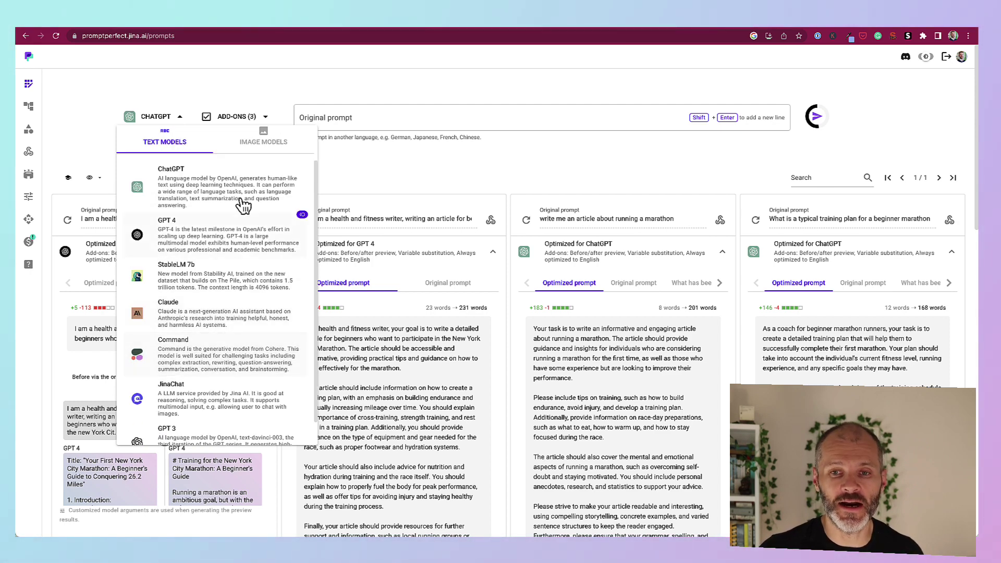
pyautogui.click(264, 141)
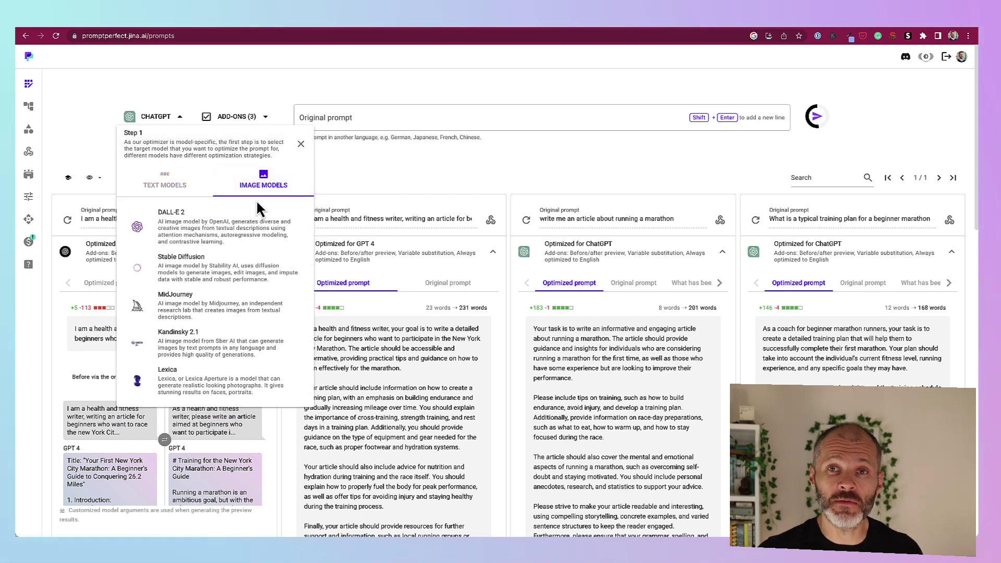
pyautogui.click(165, 182)
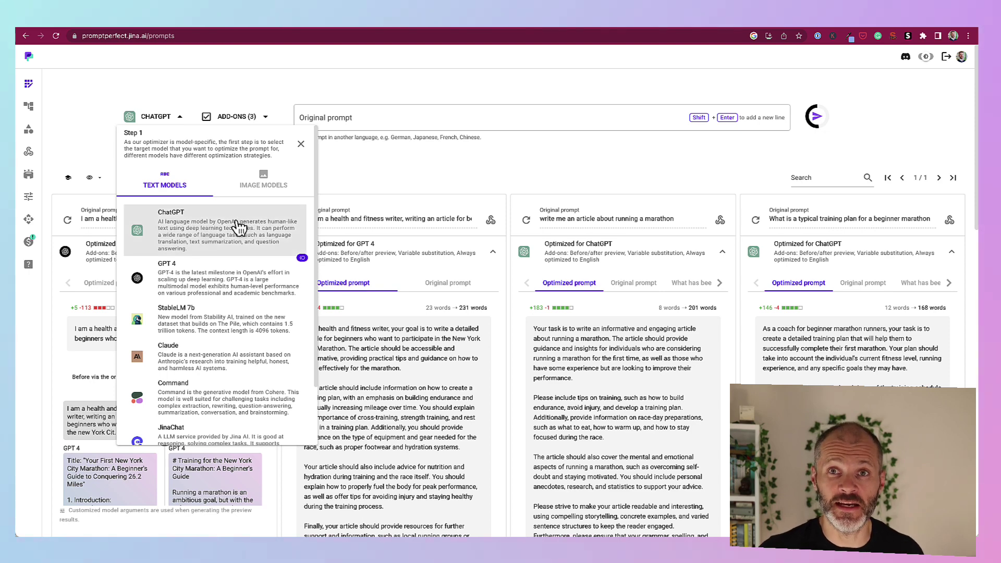
pyautogui.click(396, 196)
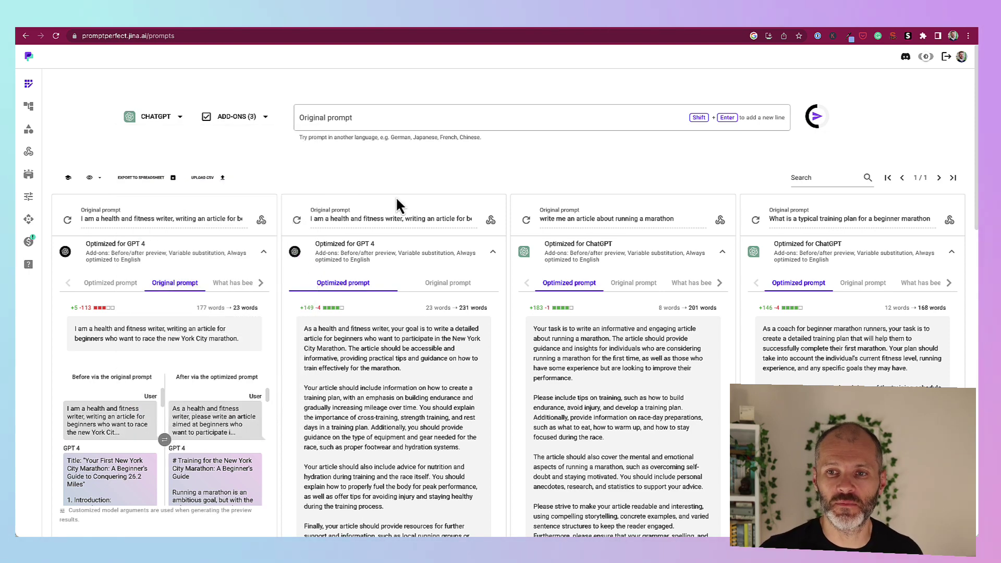
pyautogui.click(387, 118)
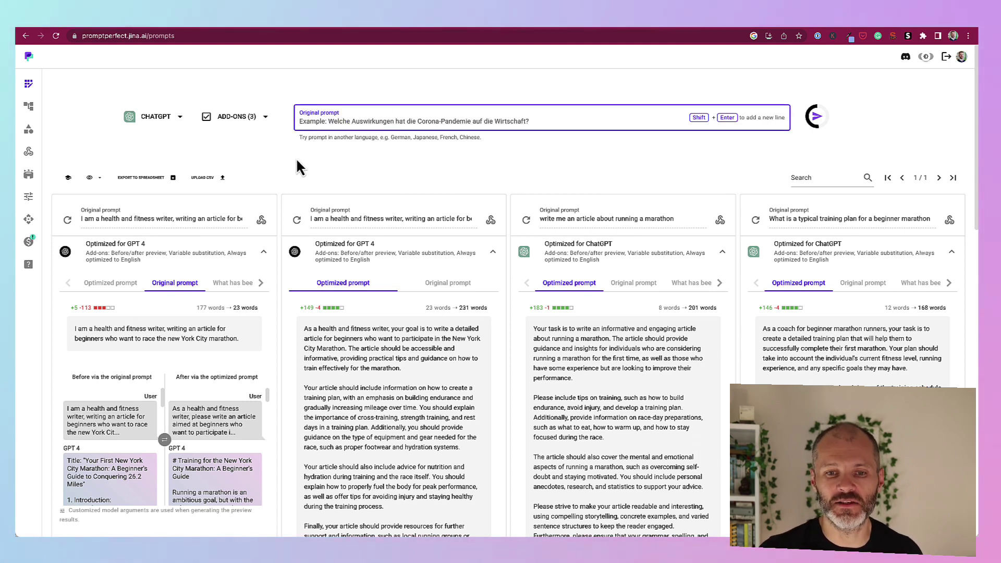
pyautogui.moveTo(144, 314)
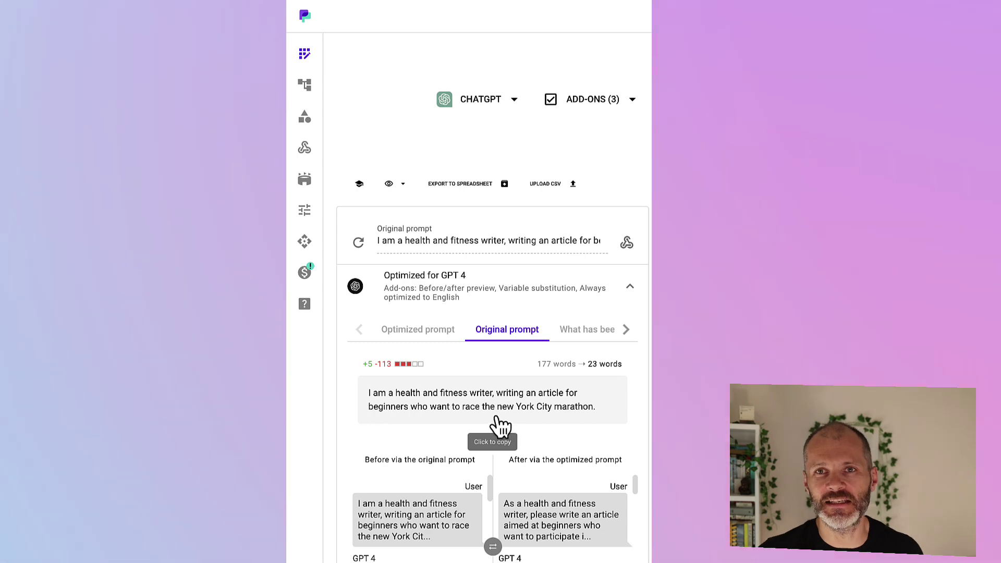
# Show the optimized version of the first marathon article prompt
pyautogui.click(447, 347)
pyautogui.scroll(-2, 610, 438)
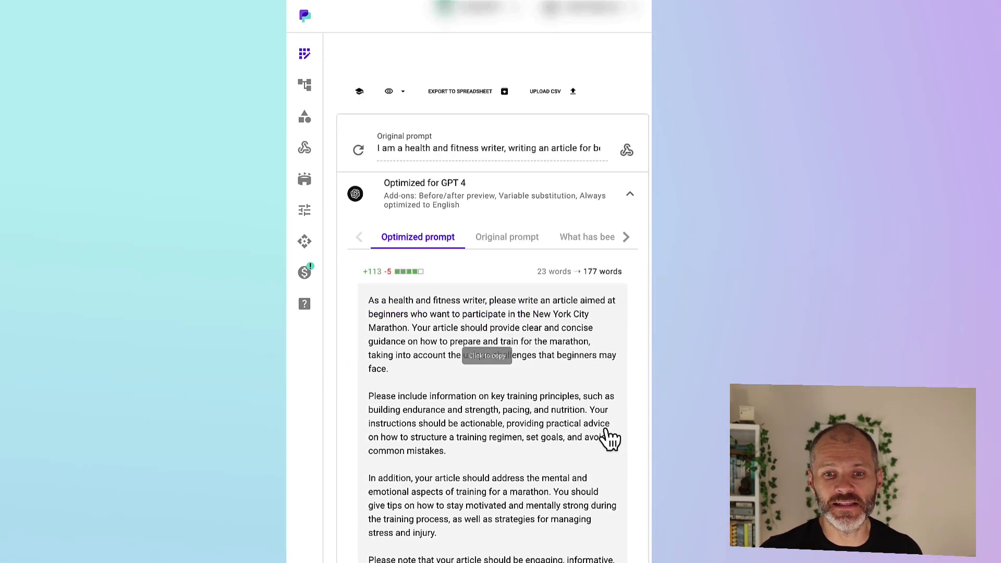
pyautogui.scroll(-1, 610, 438)
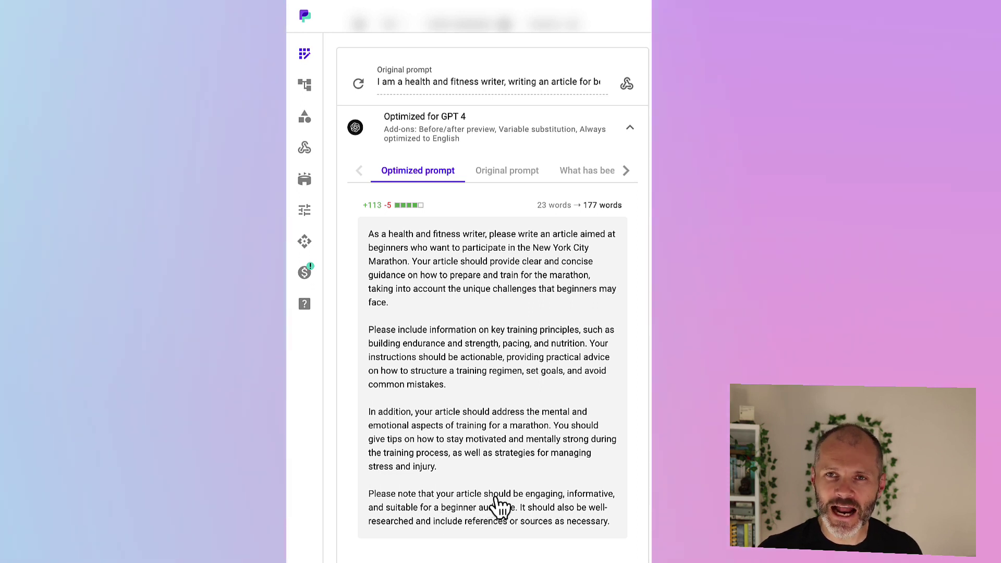
# Show the 'What has been optimized?' explanation with its before and after sample outputs
pyautogui.click(587, 172)
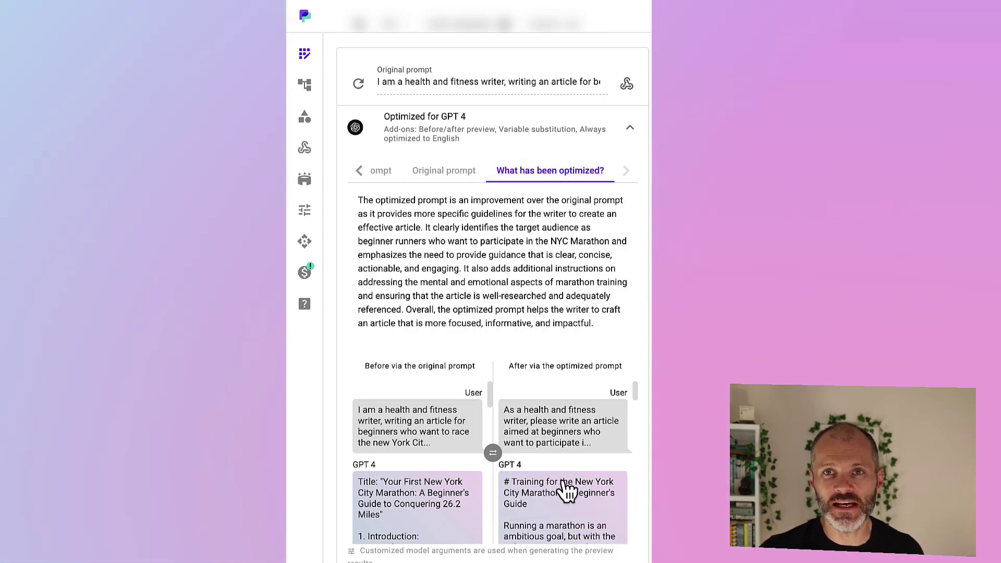
pyautogui.scroll(-2, 563, 485)
pyautogui.scroll(-3, 459, 516)
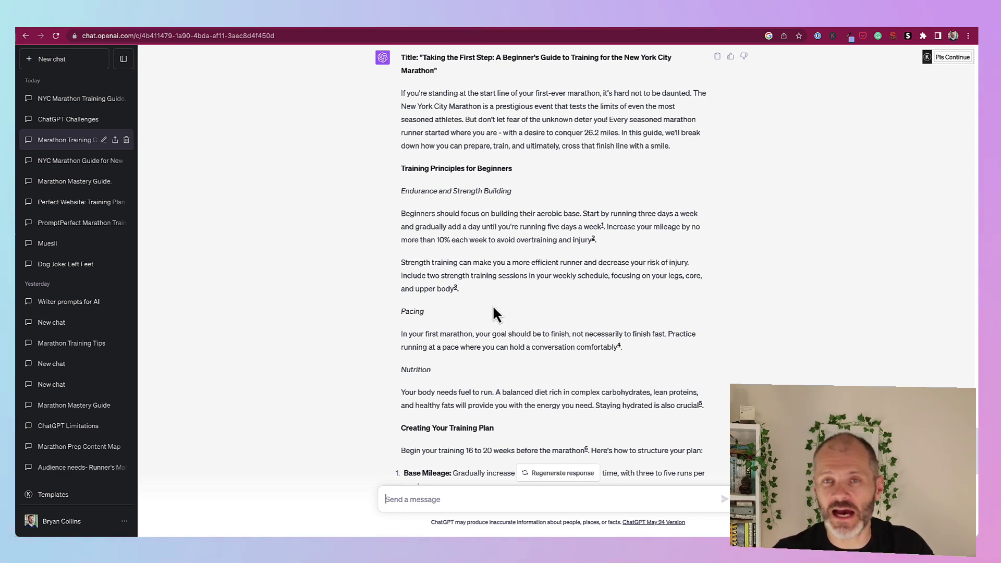
# Scroll through the beginner's NYC Marathon article down to its references and back
pyautogui.scroll(-1, 493, 308)
pyautogui.scroll(-12, 494, 308)
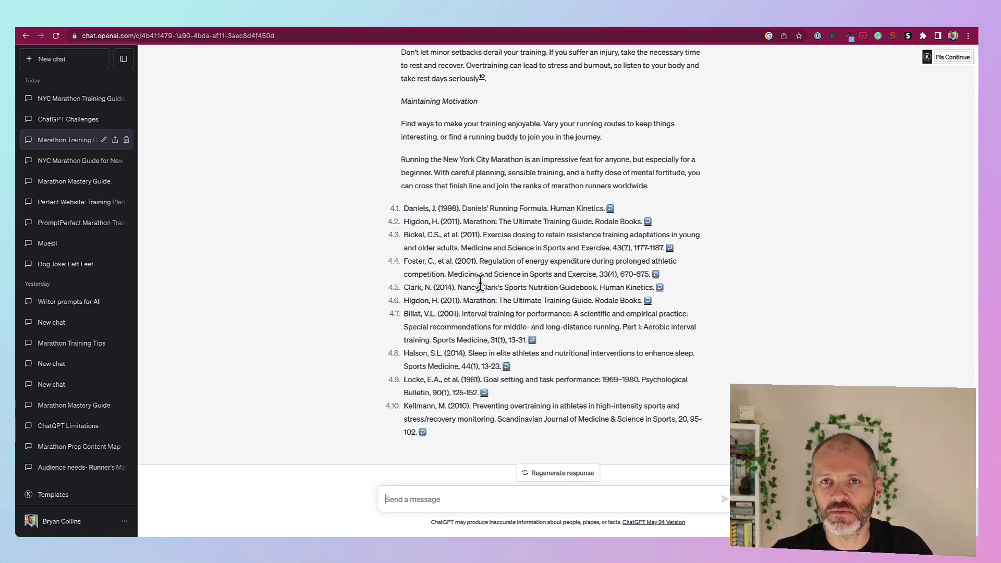
pyautogui.scroll(1, 480, 282)
pyautogui.scroll(5, 483, 292)
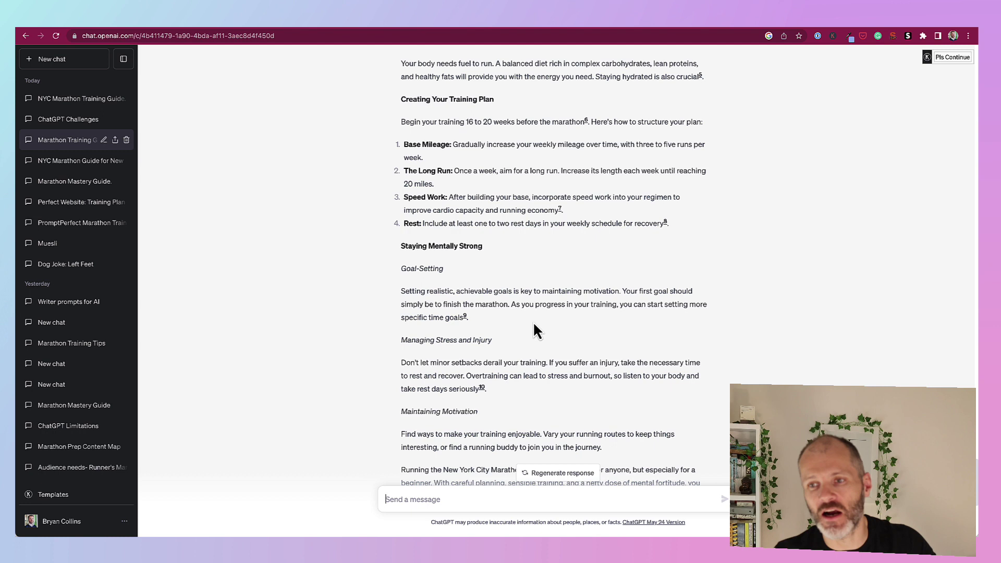
pyautogui.scroll(-1, 543, 339)
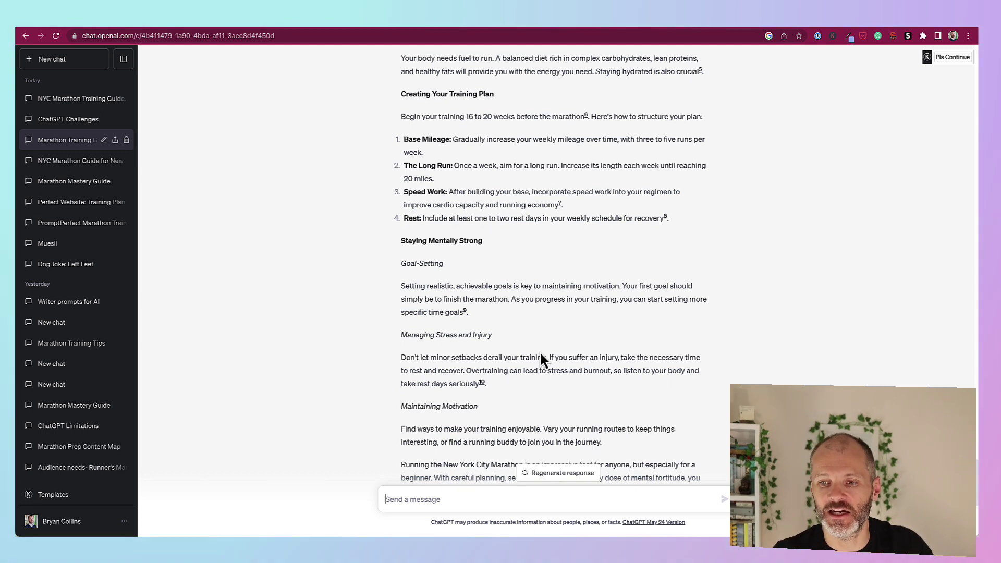
pyautogui.scroll(-1, 540, 357)
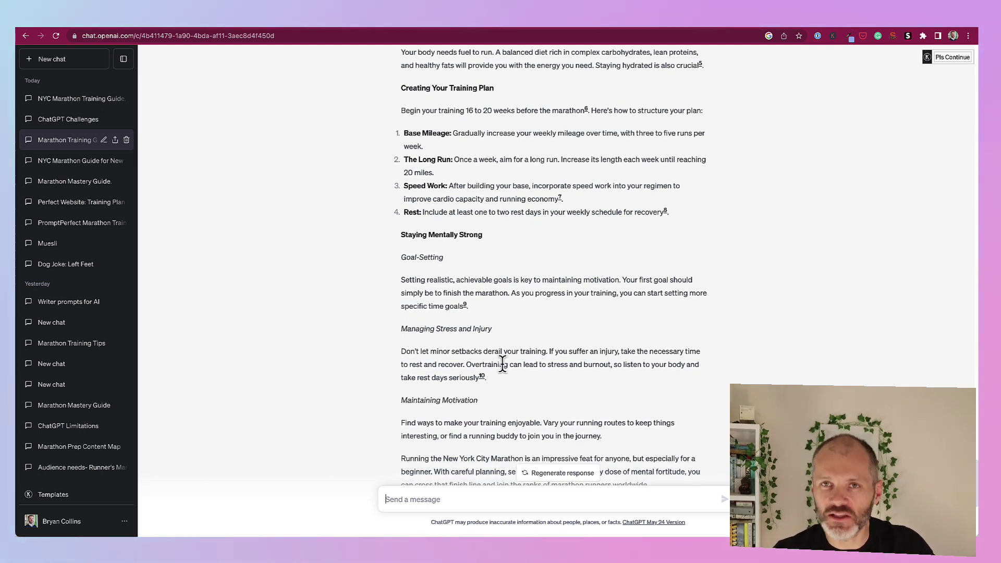